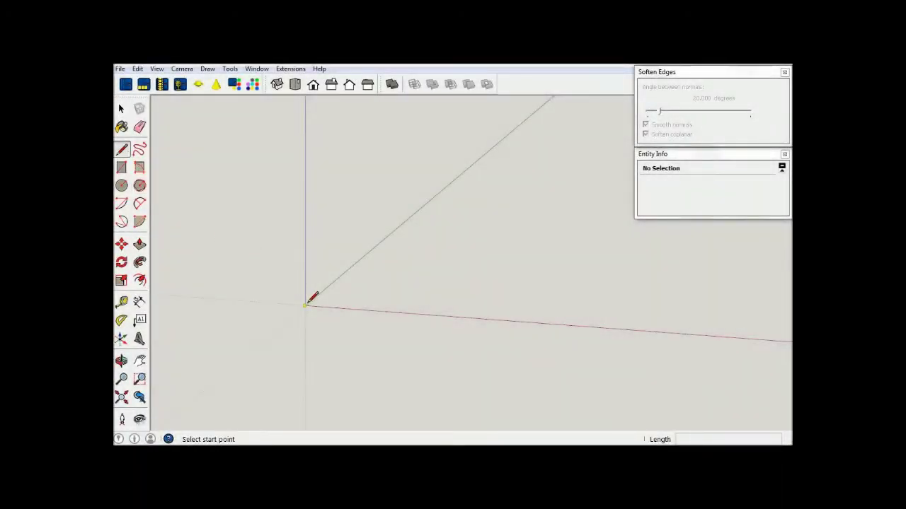
# Draw two equal-height vertical edges on the red axis, 0.11" apart
pyautogui.click(305, 306)
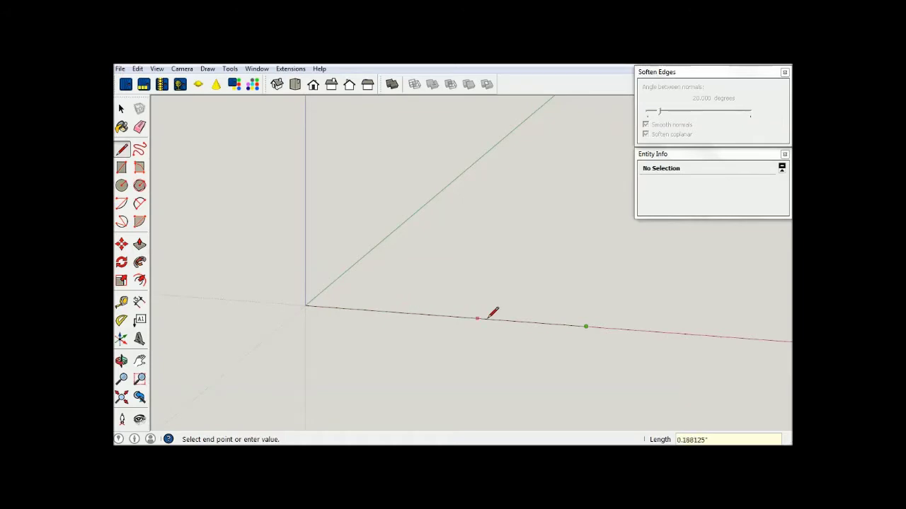
pyautogui.press('Escape')
pyautogui.write('.11')
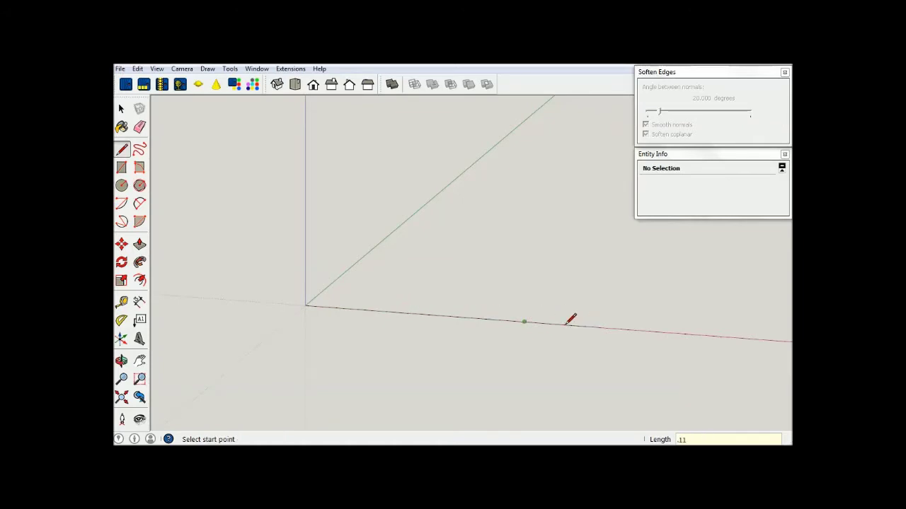
pyautogui.click(525, 322)
pyautogui.click(524, 191)
pyautogui.press('Escape')
pyautogui.click(586, 326)
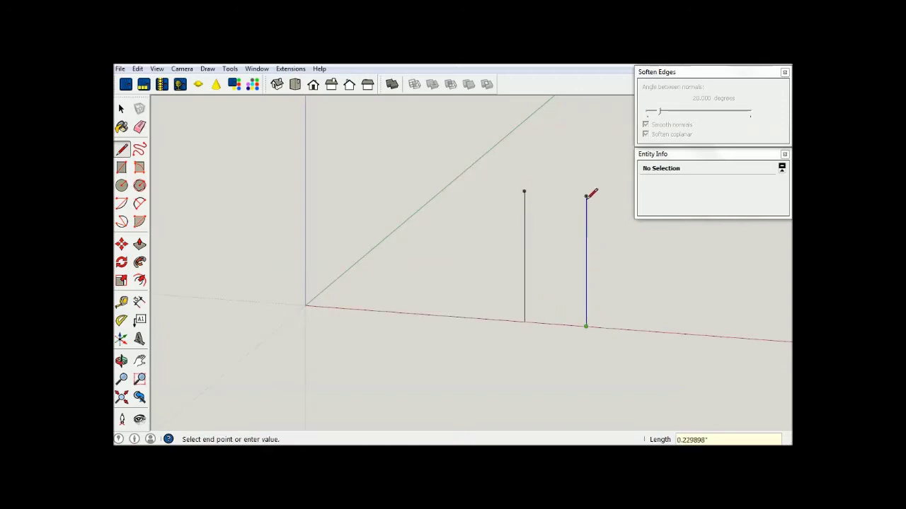
pyautogui.click(585, 196)
# Switch to the Front standard view and select the bottom edge between the lines
pyautogui.click(313, 84)
pyautogui.press('space')
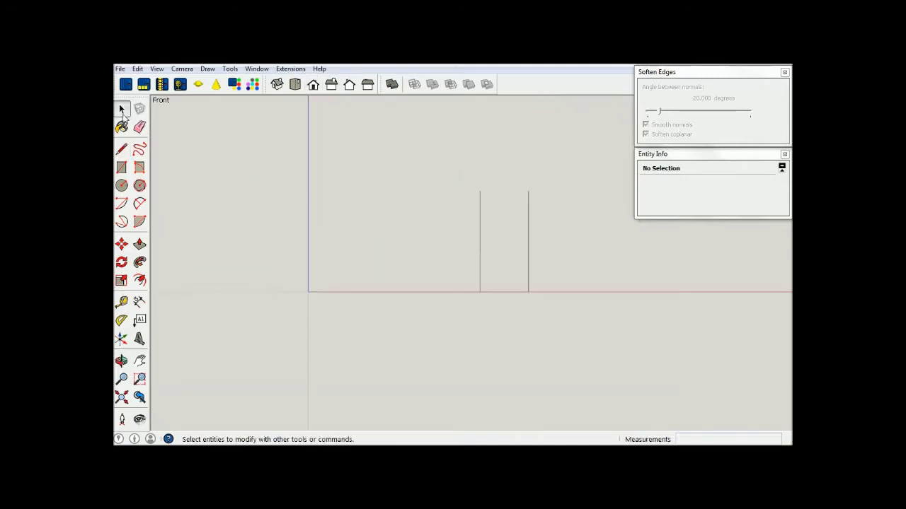
pyautogui.click(499, 292)
pyautogui.scroll(1, 526, 289)
# Rotate the bottom edge 14.5° upward about its left corner
pyautogui.scroll(2, 461, 305)
pyautogui.press('f')
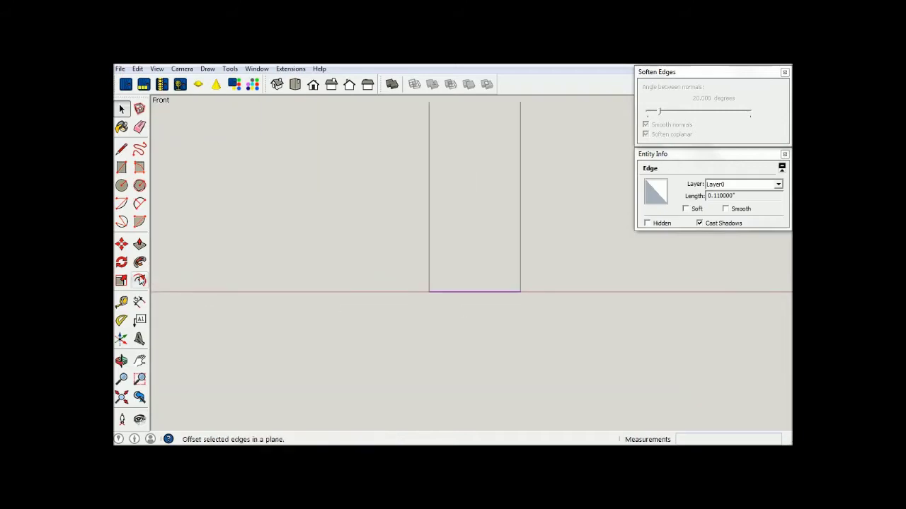
pyautogui.click(122, 262)
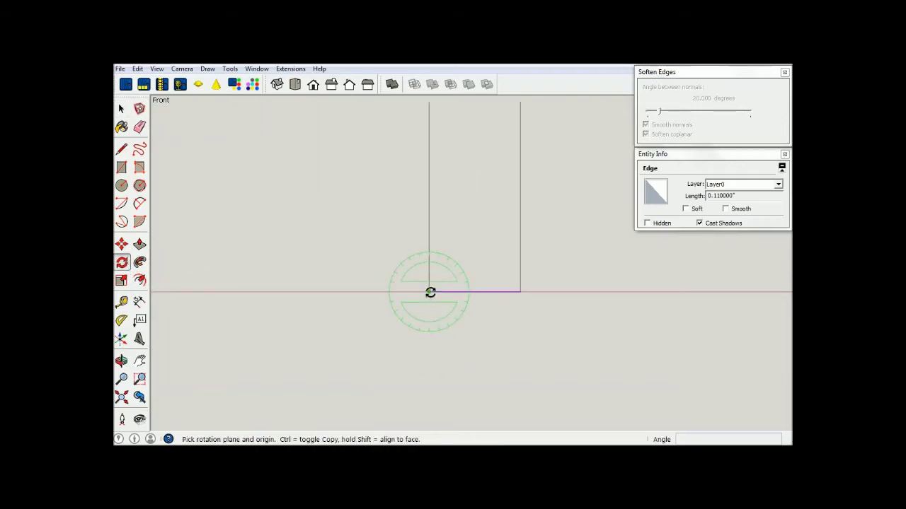
pyautogui.click(429, 291)
pyautogui.click(498, 291)
pyautogui.click(499, 271)
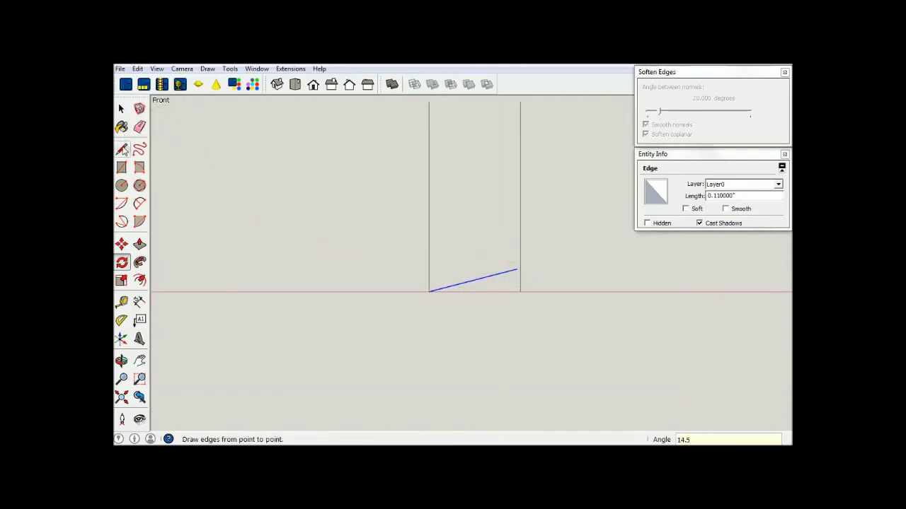
# Close the triangle with a short edge from the sloped edge's end to the right vertical
pyautogui.click(123, 149)
pyautogui.scroll(3, 535, 277)
pyautogui.click(501, 258)
pyautogui.click(506, 256)
pyautogui.scroll(-1, 513, 258)
pyautogui.scroll(-1, 520, 298)
pyautogui.scroll(-1, 516, 328)
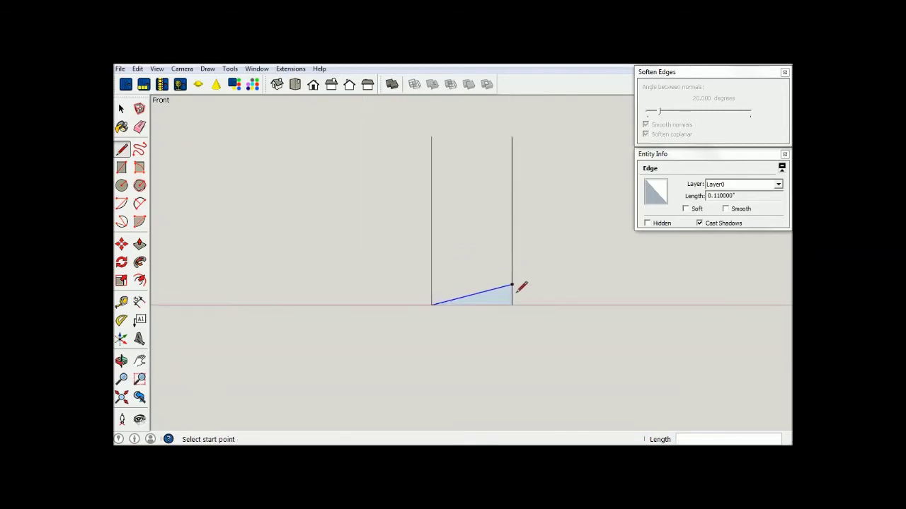
# Draw a horizontal edge between the verticals to form a face, then select it
pyautogui.click(513, 286)
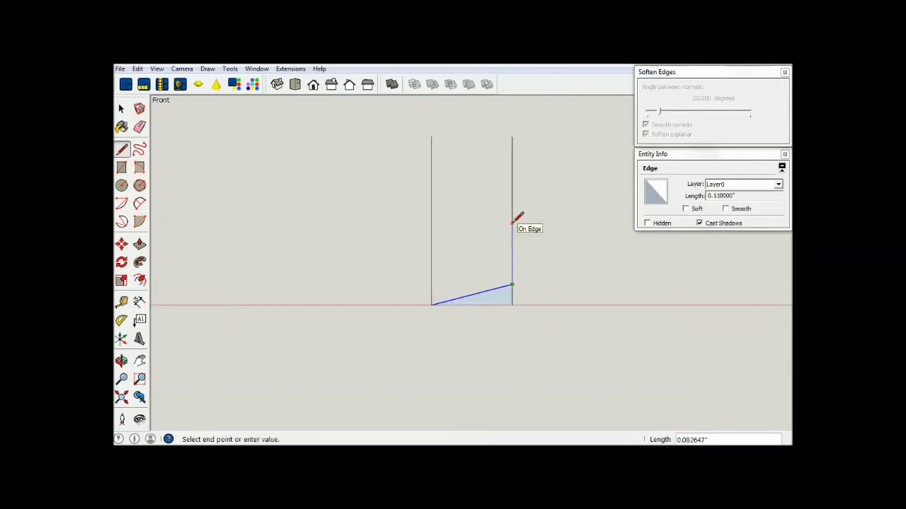
pyautogui.click(512, 222)
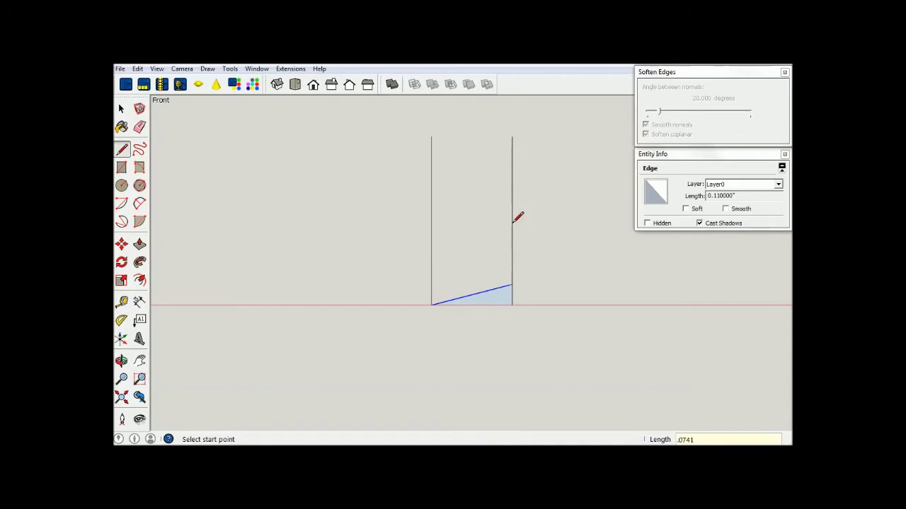
pyautogui.click(512, 229)
pyautogui.click(432, 230)
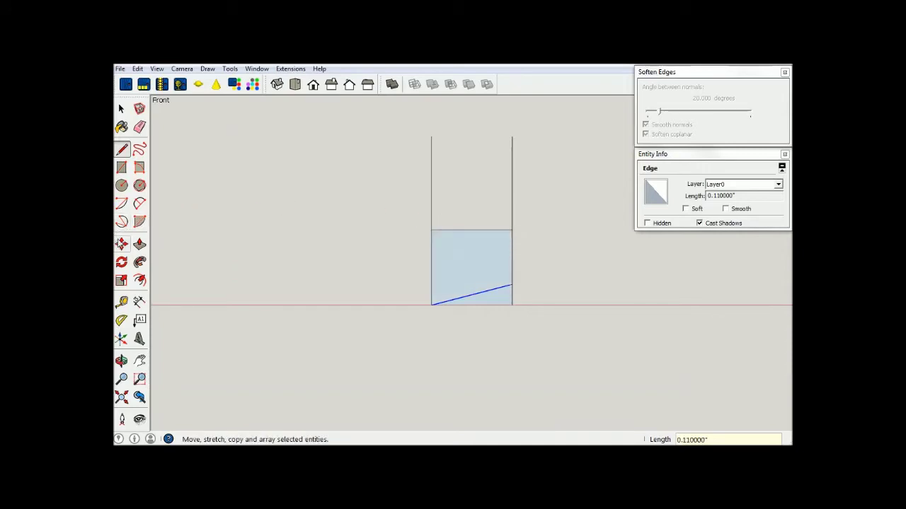
pyautogui.click(124, 108)
pyautogui.click(483, 230)
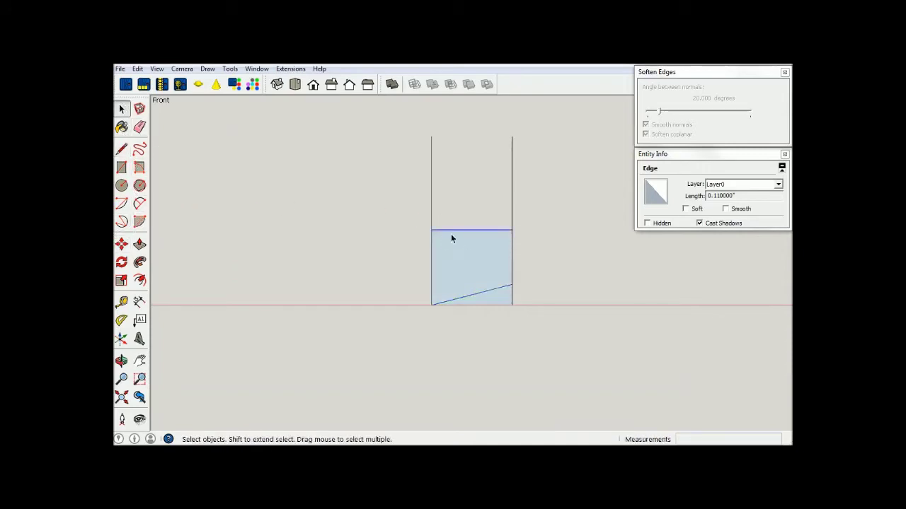
# Rotate-copy the top edge 14.5° about its right end
pyautogui.click(122, 262)
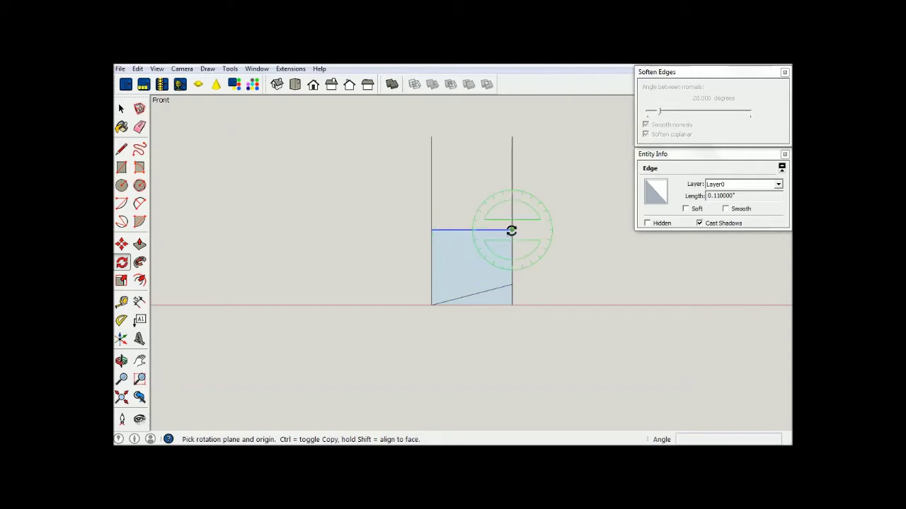
pyautogui.click(512, 229)
pyautogui.click(461, 229)
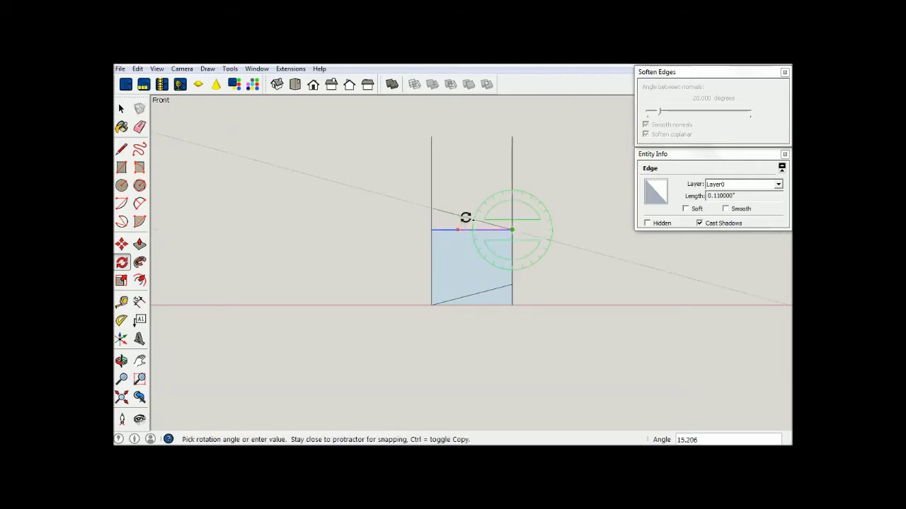
pyautogui.write('14.5')
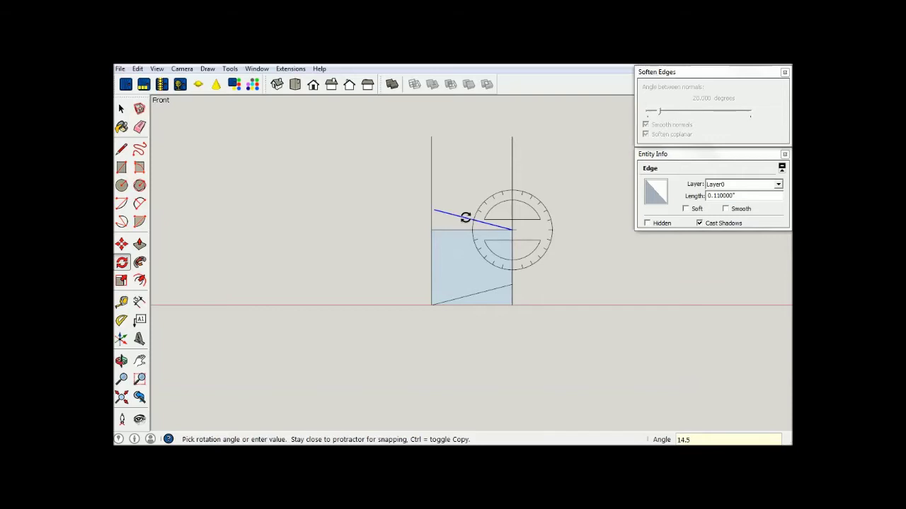
pyautogui.press('Return')
# Begin a line from the left end of the rotated copy
pyautogui.click(122, 148)
pyautogui.scroll(2, 403, 214)
pyautogui.scroll(1, 458, 213)
pyautogui.click(444, 205)
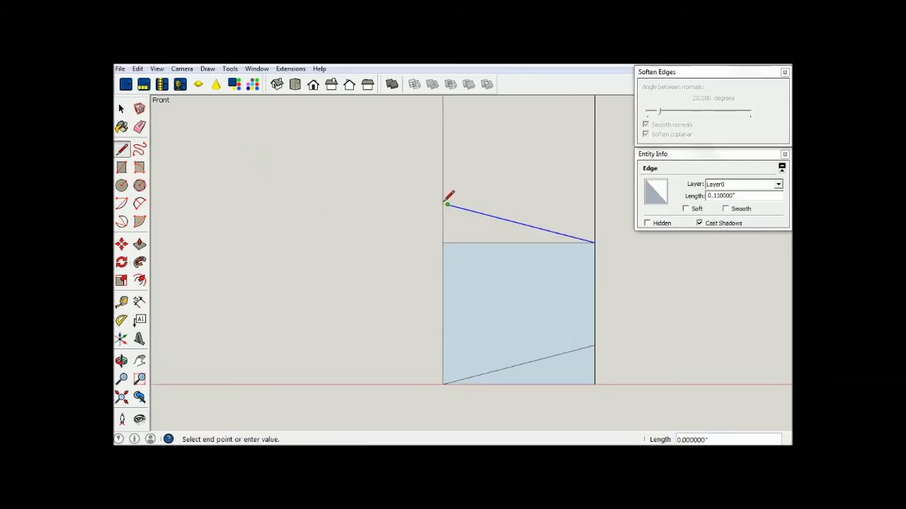
# Close the upper face and erase the leftover vertical, horizontal and lower triangle edges
pyautogui.click(443, 204)
pyautogui.click(139, 127)
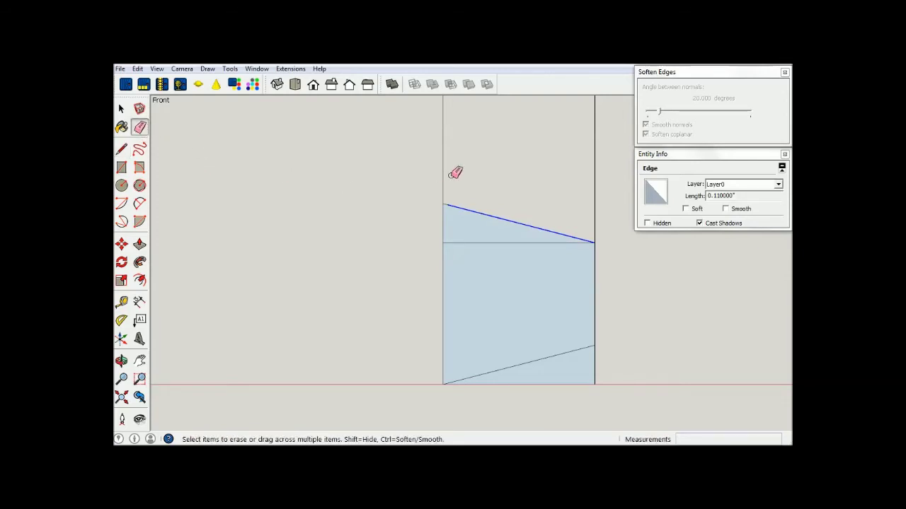
pyautogui.click(445, 177)
pyautogui.click(594, 190)
pyautogui.click(566, 243)
pyautogui.moveTo(607, 369); pyautogui.dragTo(576, 400)
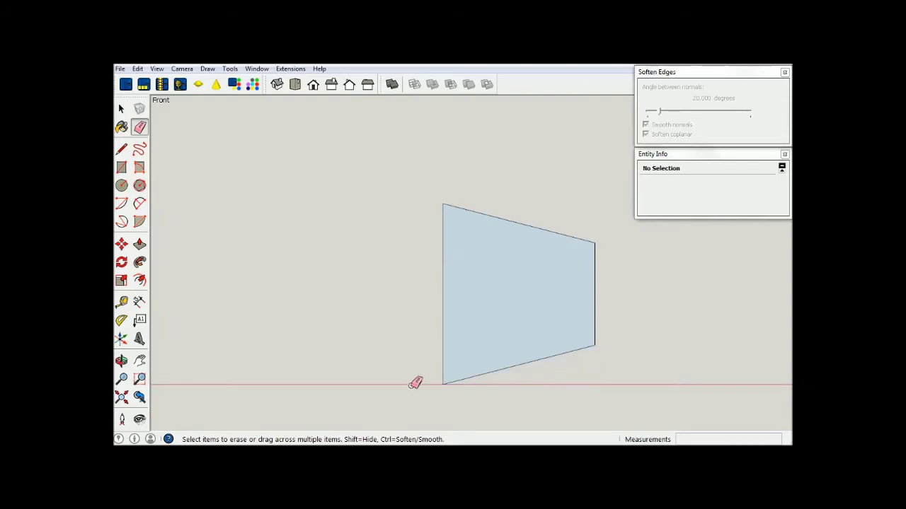
# Make the tapered trapezoid profile and its edges into a group
pyautogui.click(121, 108)
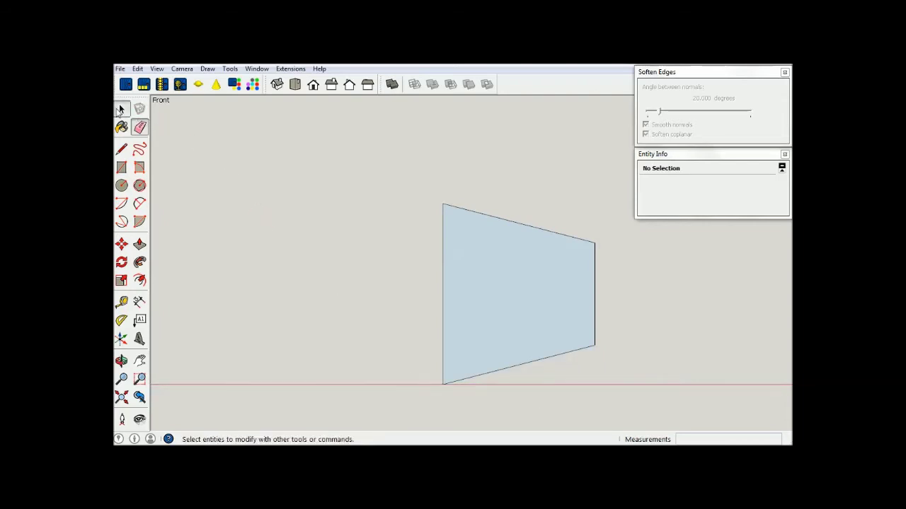
pyautogui.doubleClick(498, 323)
pyautogui.rightClick(498, 321)
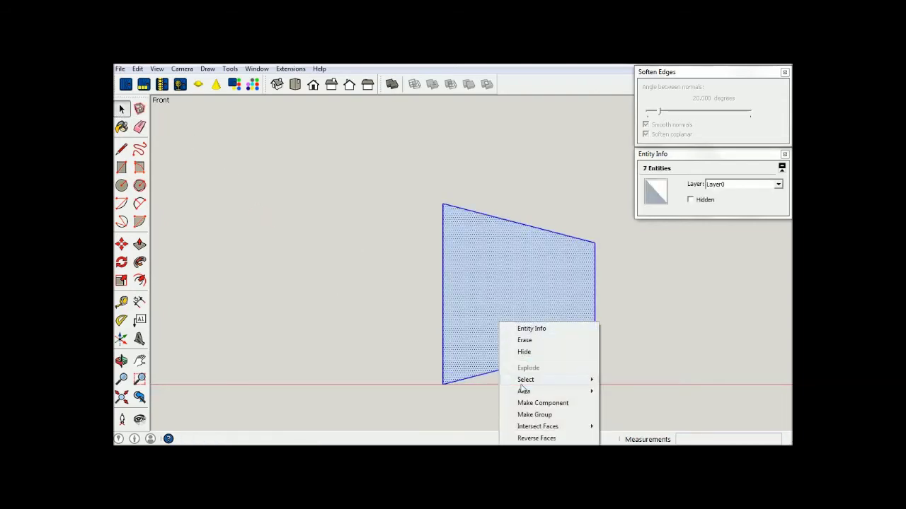
pyautogui.click(532, 414)
pyautogui.click(391, 296)
pyautogui.scroll(-1, 397, 301)
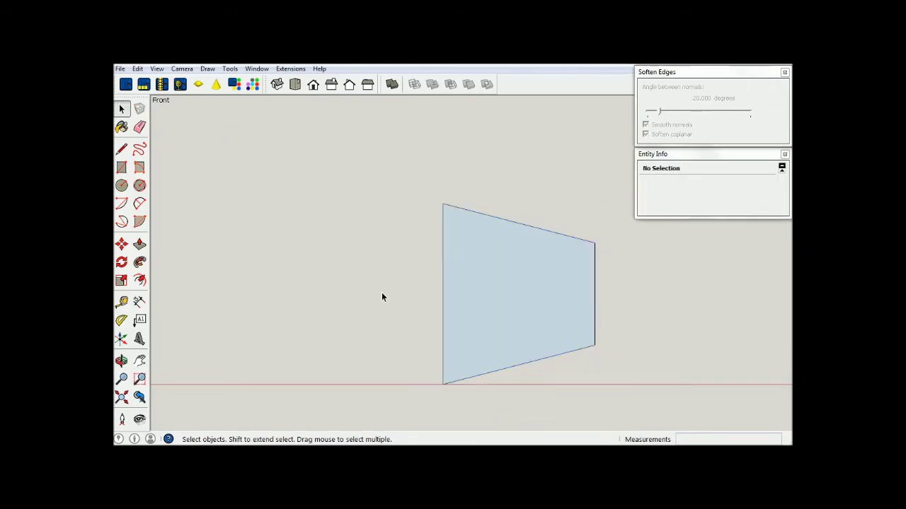
pyautogui.scroll(1, 425, 377)
# Retrace the trapezoid's four corners with lines to create a fresh face over the group
pyautogui.click(121, 149)
pyautogui.click(408, 354)
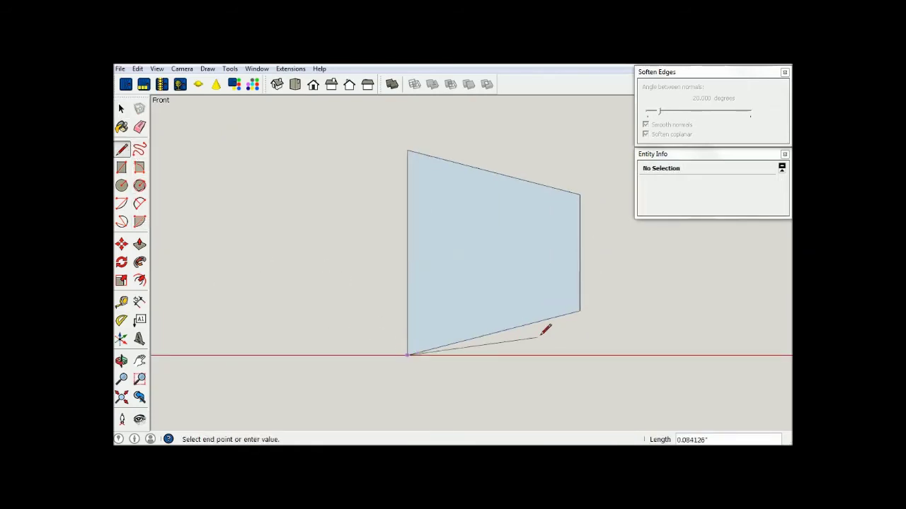
pyautogui.click(579, 310)
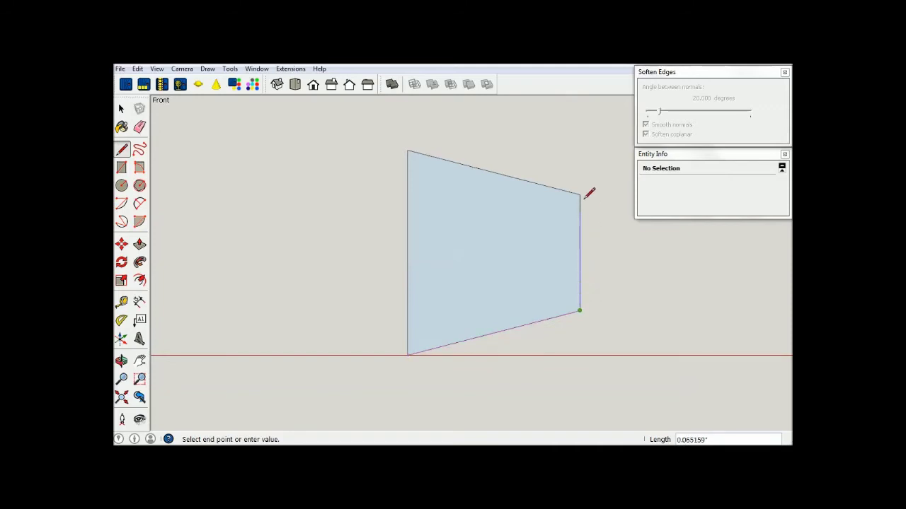
pyautogui.click(580, 194)
pyautogui.click(407, 150)
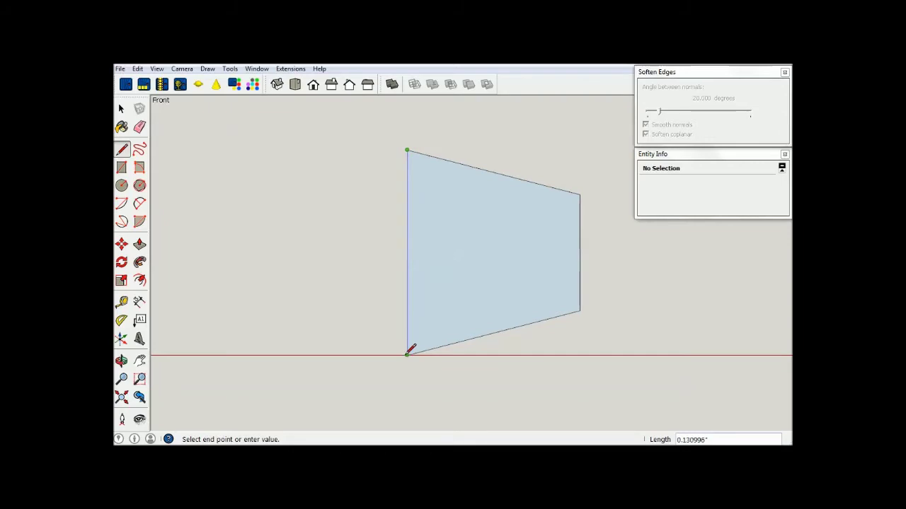
pyautogui.click(407, 353)
pyautogui.click(290, 69)
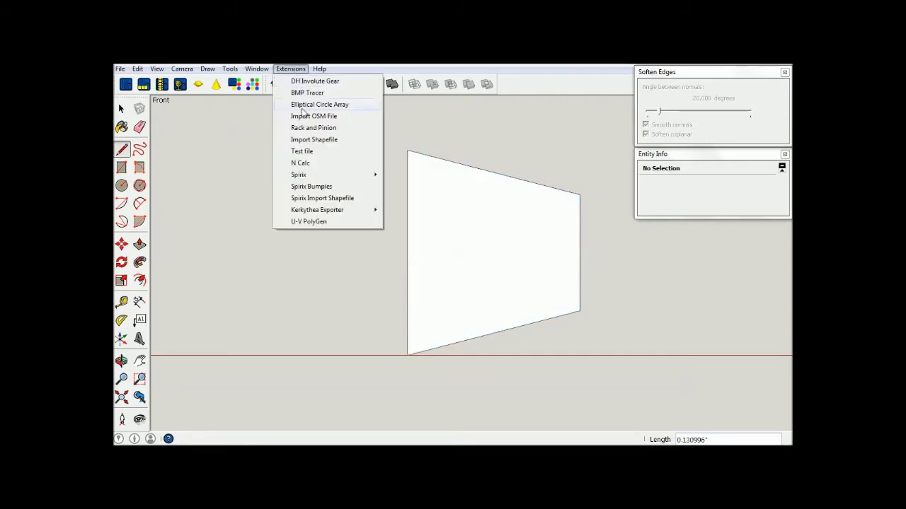
# Create a Spirix group named a1 from the retraced profile face
pyautogui.moveTo(312, 175)
pyautogui.click(413, 185)
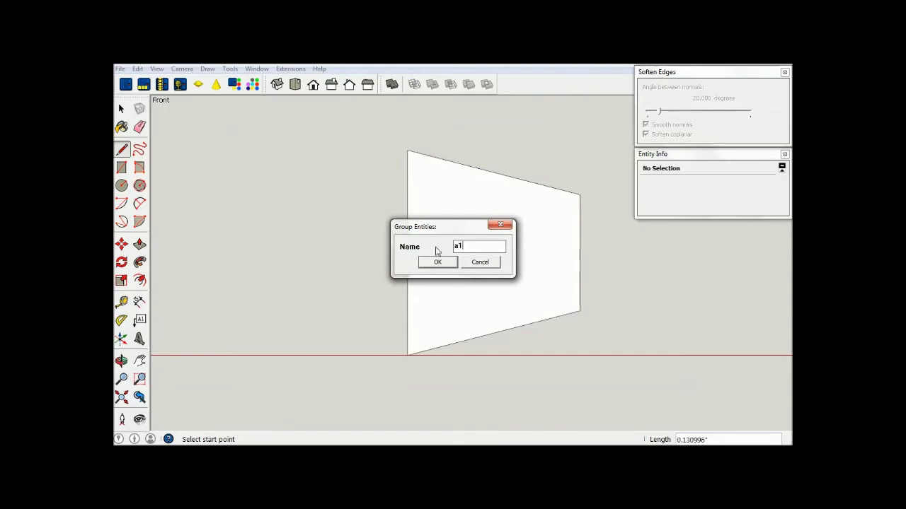
pyautogui.click(437, 262)
pyautogui.click(122, 109)
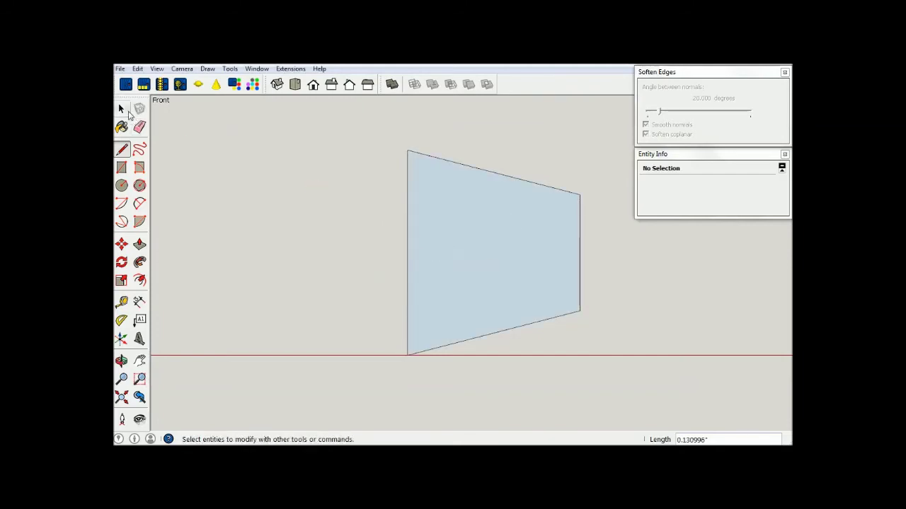
pyautogui.click(510, 258)
pyautogui.press('Escape')
pyautogui.click(581, 283)
pyautogui.click(376, 252)
# Zoom out and orbit into a 3D perspective view of the profile
pyautogui.scroll(-2, 479, 272)
pyautogui.scroll(-2, 531, 305)
pyautogui.scroll(-2, 567, 321)
pyautogui.scroll(-2, 601, 313)
pyautogui.scroll(-1, 566, 312)
pyautogui.moveTo(568, 314)
pyautogui.mouseDown(button='middle')
pyautogui.moveTo(508, 331)
pyautogui.moveTo(501, 343)
pyautogui.mouseUp(button='middle')
pyautogui.click(290, 69)
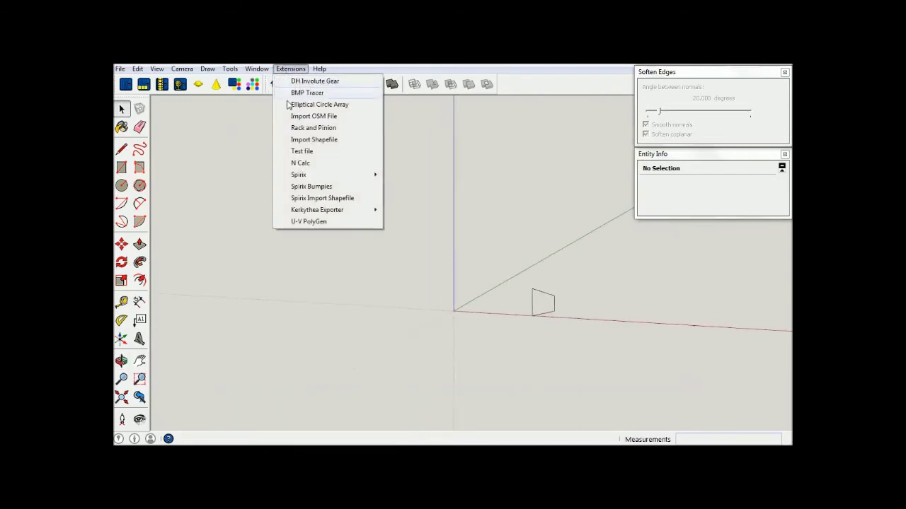
# Sweep a1 into a one-turn Spirix helical surface: 96 segments, height 0.2
pyautogui.moveTo(298, 175)
pyautogui.click(411, 175)
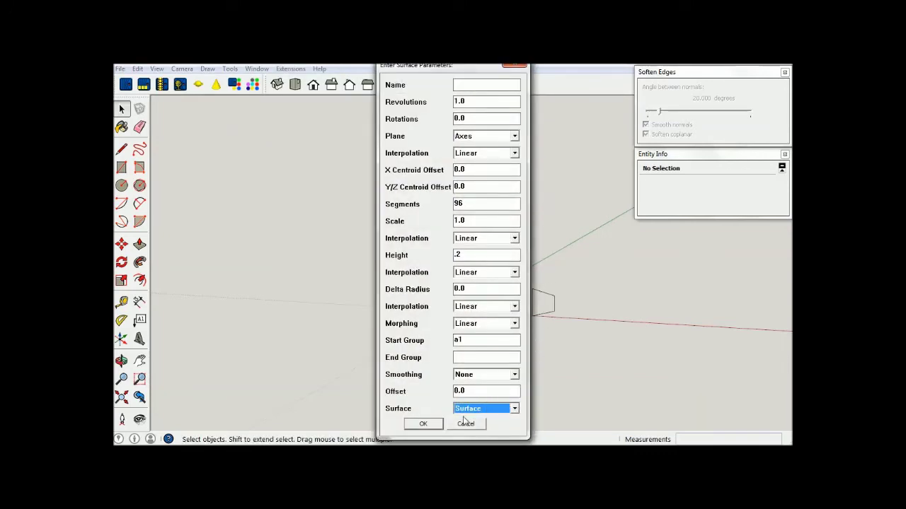
pyautogui.click(423, 424)
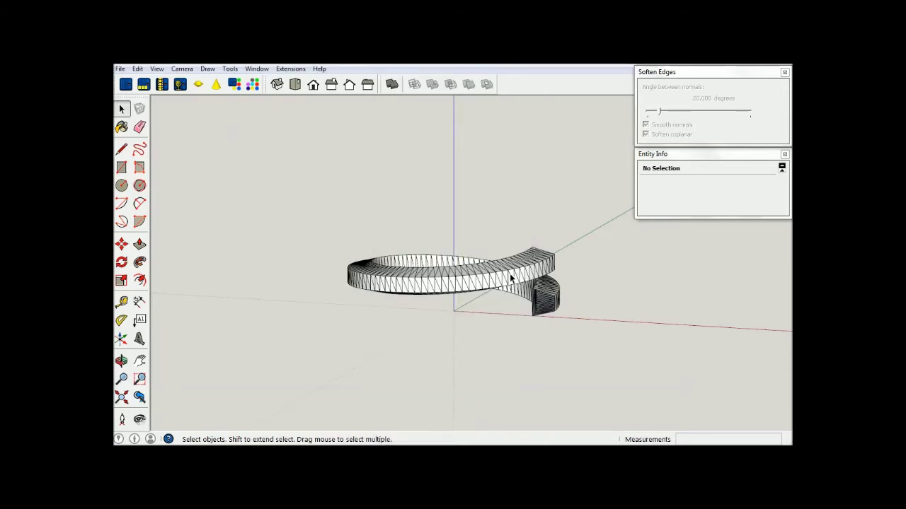
# Draw edges across both open ribbon ends to cap them with faces
pyautogui.click(122, 148)
pyautogui.scroll(2, 567, 338)
pyautogui.scroll(2, 542, 304)
pyautogui.click(516, 306)
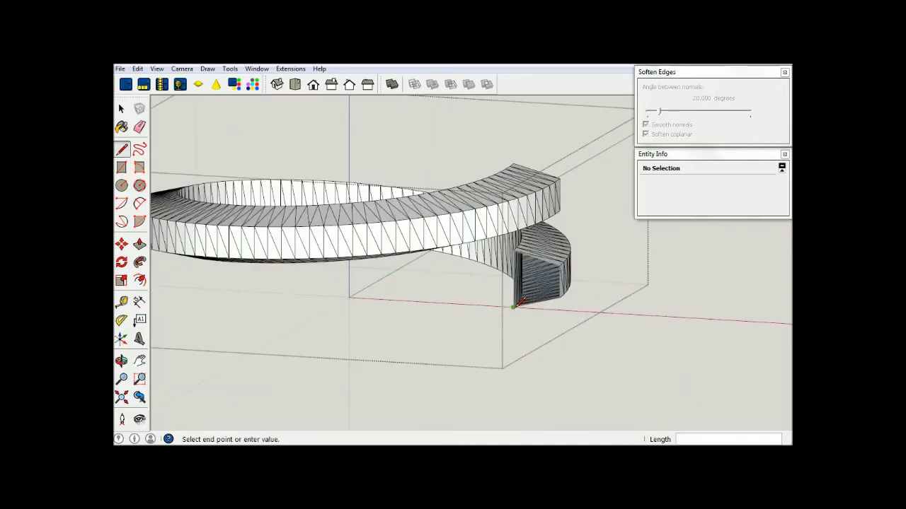
pyautogui.click(564, 294)
pyautogui.press('o')
pyautogui.moveTo(618, 312)
pyautogui.mouseDown()
pyautogui.moveTo(309, 337)
pyautogui.moveTo(382, 244)
pyautogui.mouseUp()
pyautogui.press('l')
pyautogui.click(427, 222)
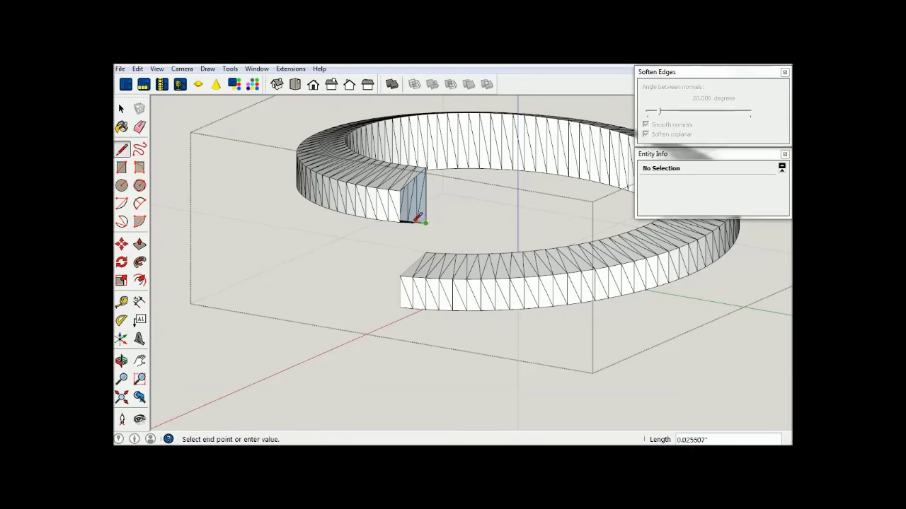
pyautogui.click(425, 170)
pyautogui.scroll(-2, 457, 262)
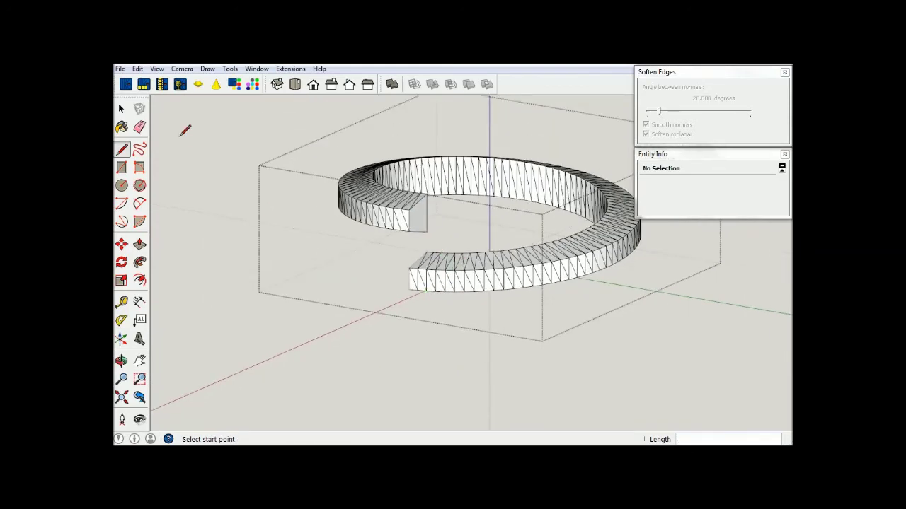
# Select the ring group, orbit around it, and edit its geometry inside
pyautogui.click(121, 108)
pyautogui.click(385, 200)
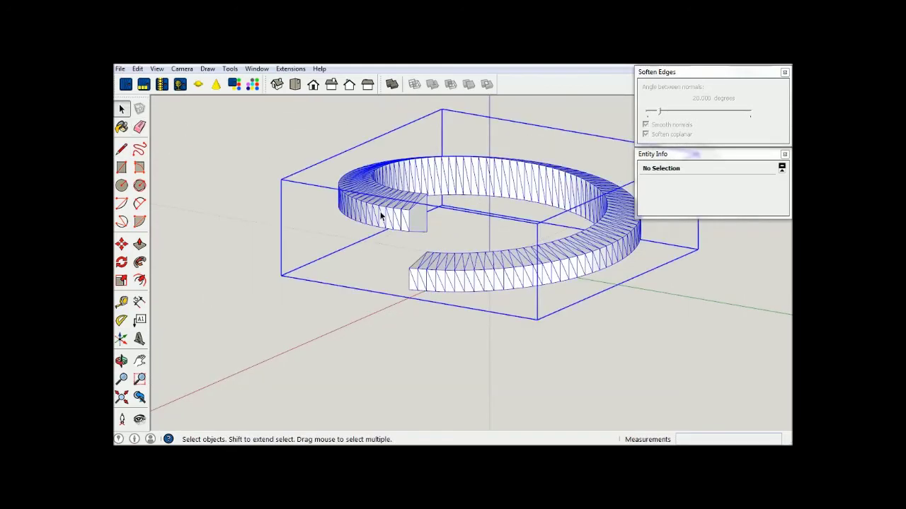
pyautogui.moveTo(333, 273); pyautogui.dragTo(590, 297, button='middle')
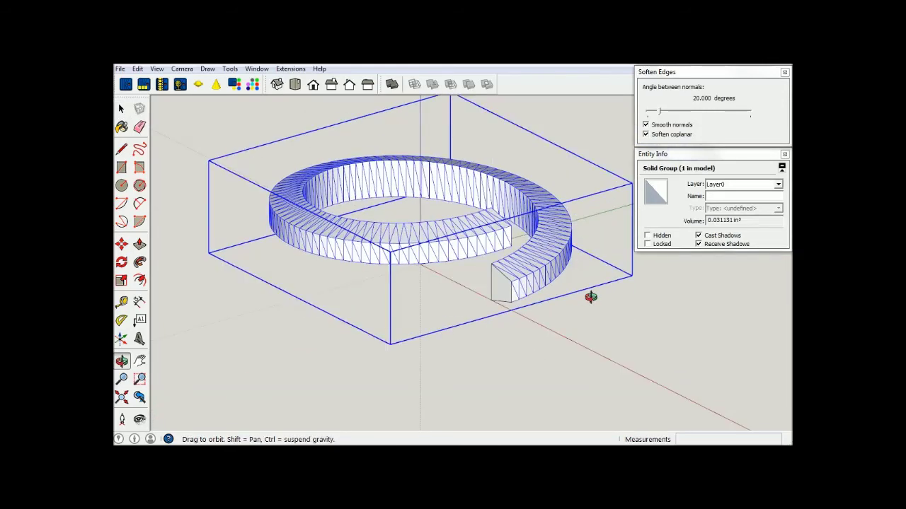
pyautogui.tripleClick(458, 246)
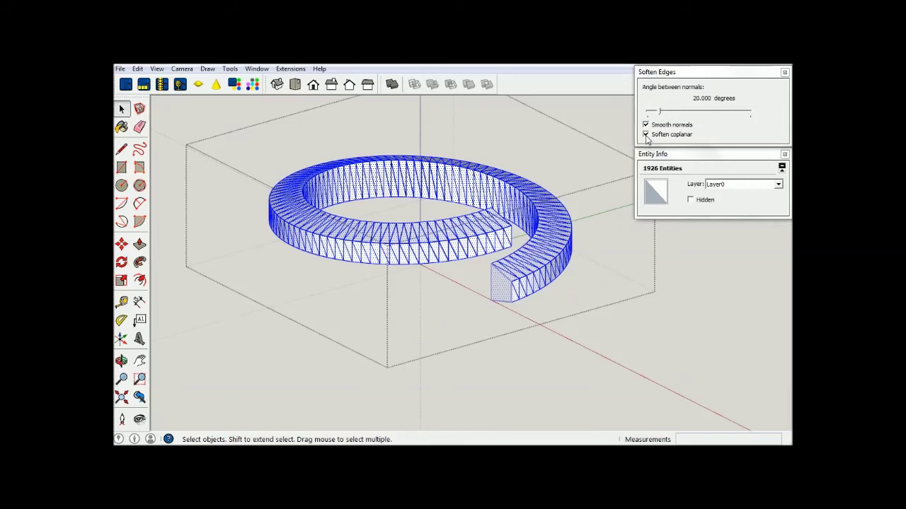
pyautogui.click(488, 325)
# Turn the solid ring group into a component
pyautogui.click(515, 342)
pyautogui.click(516, 277)
pyautogui.rightClick(514, 280)
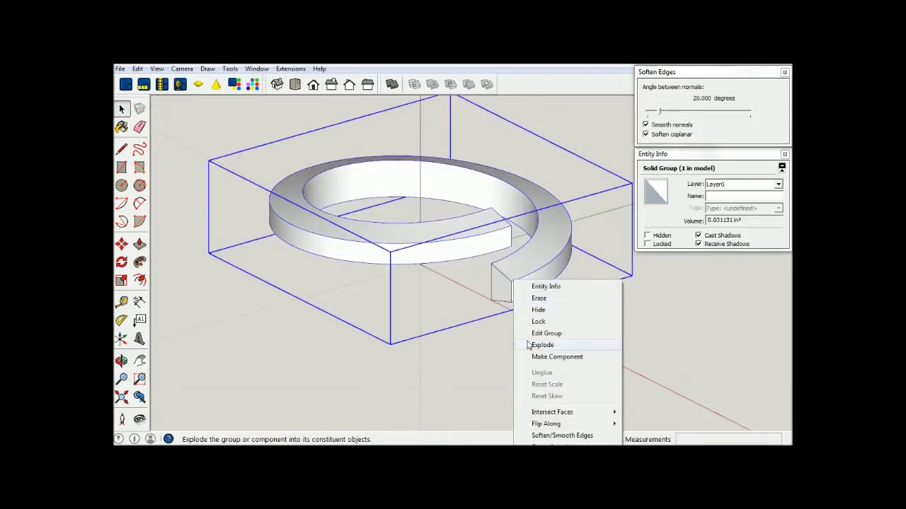
pyautogui.click(494, 355)
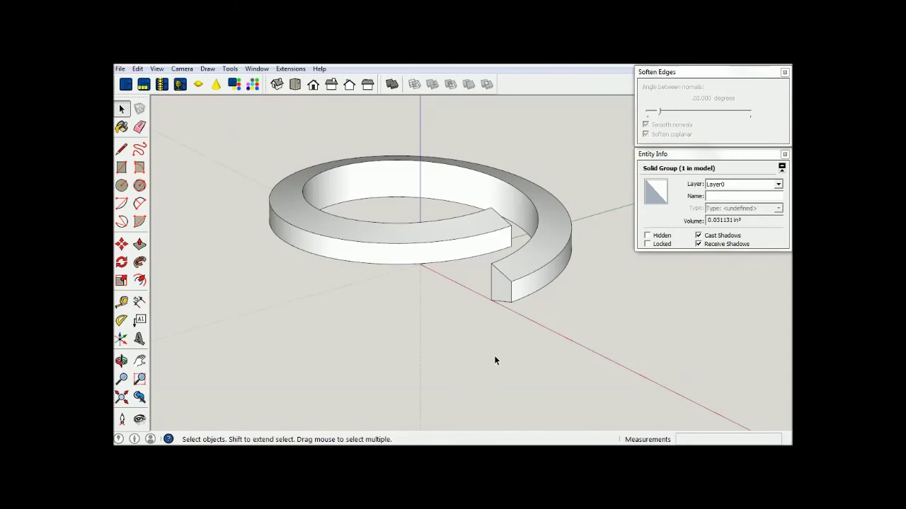
pyautogui.click(527, 281)
# Copy the ring 0.2 upward and array it x11 into a stacked coil
pyautogui.click(122, 245)
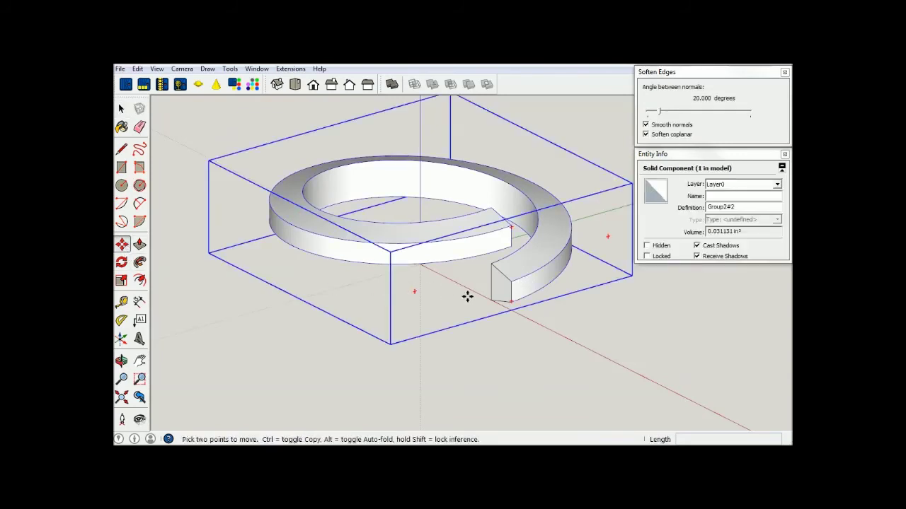
pyautogui.press('q')
pyautogui.press('m')
pyautogui.press('ctrl')
pyautogui.click(509, 302)
pyautogui.write('.2')
pyautogui.press('Return')
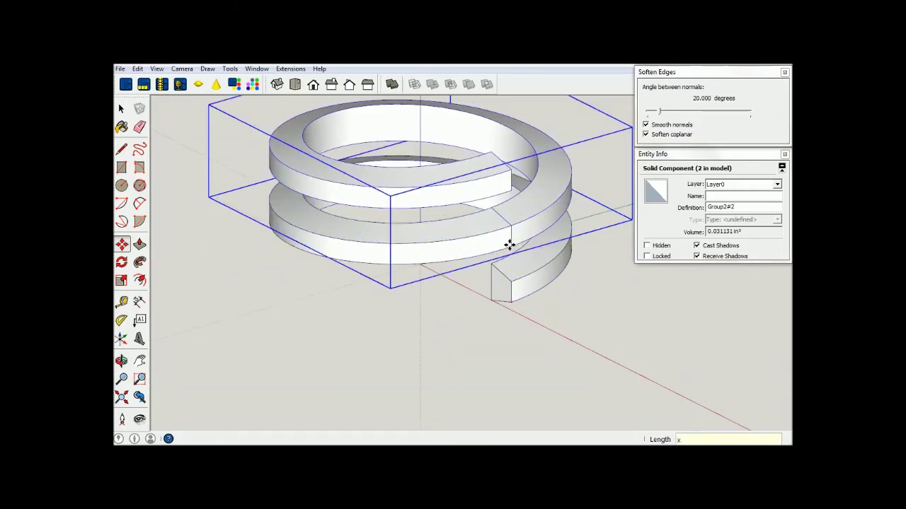
pyautogui.write('11')
pyautogui.press('Return')
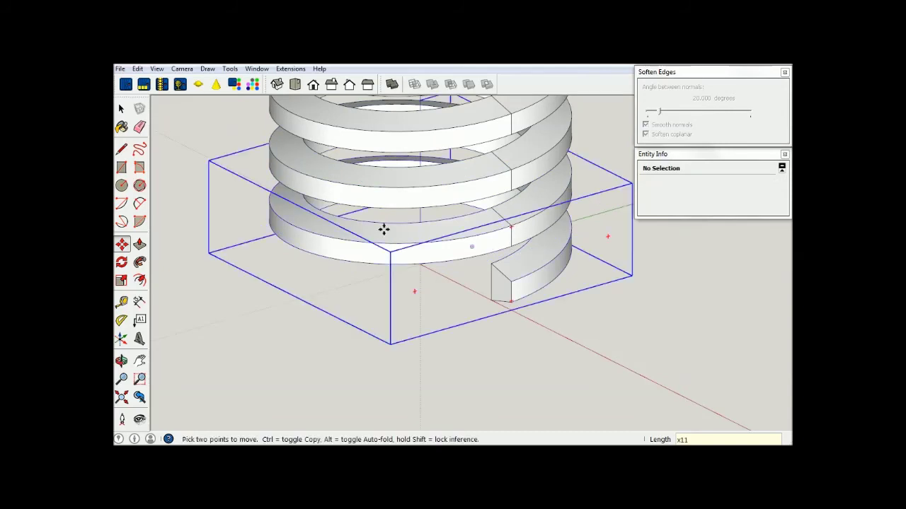
# Zoom Extents to fit the whole coil, then orbit around it
pyautogui.click(121, 108)
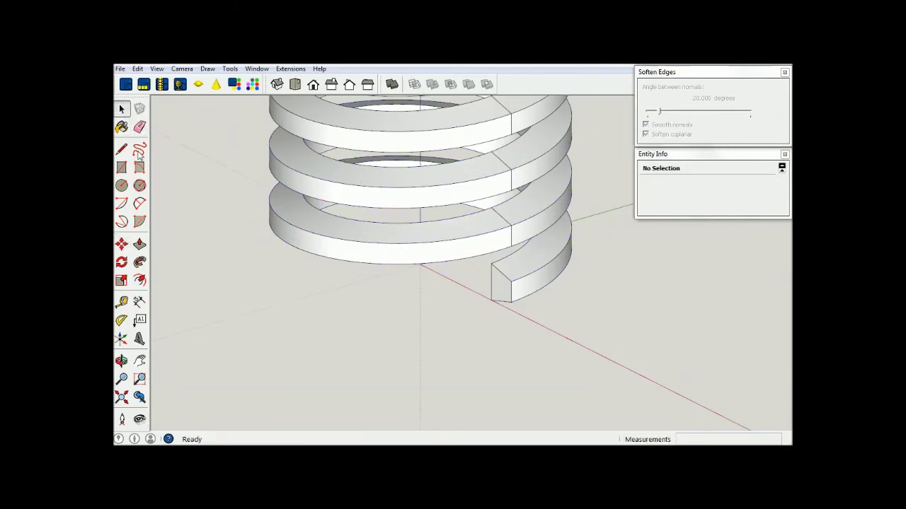
pyautogui.click(123, 398)
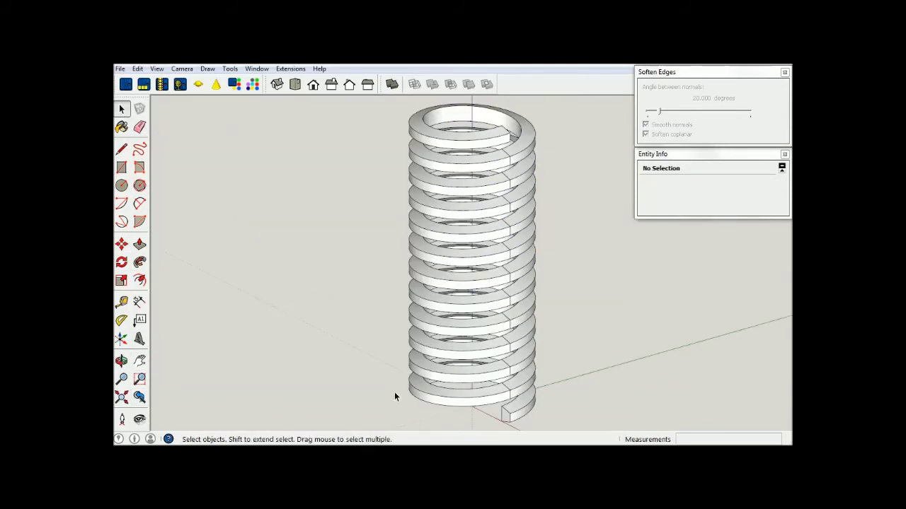
pyautogui.press('o')
pyautogui.moveTo(394, 385)
pyautogui.mouseDown()
pyautogui.moveTo(400, 307)
pyautogui.moveTo(385, 387)
pyautogui.moveTo(418, 343)
pyautogui.mouseUp()
# Draw a 96-sided circle of radius 0.39 at the origin, at the coil's inner edge
pyautogui.press('space')
pyautogui.moveTo(418, 344)
pyautogui.mouseDown(button='middle')
pyautogui.moveTo(445, 389)
pyautogui.moveTo(496, 347)
pyautogui.moveTo(464, 428)
pyautogui.mouseUp(button='middle')
pyautogui.scroll(3, 465, 427)
pyautogui.click(122, 186)
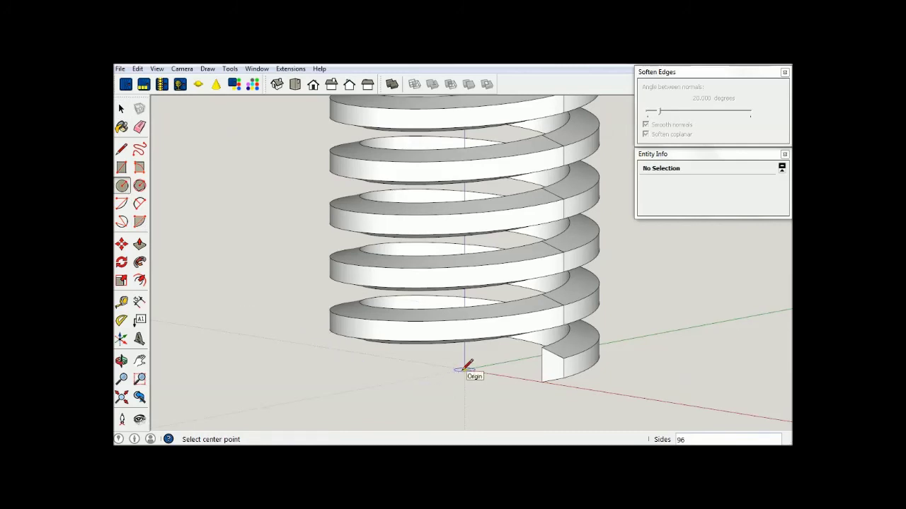
pyautogui.click(464, 370)
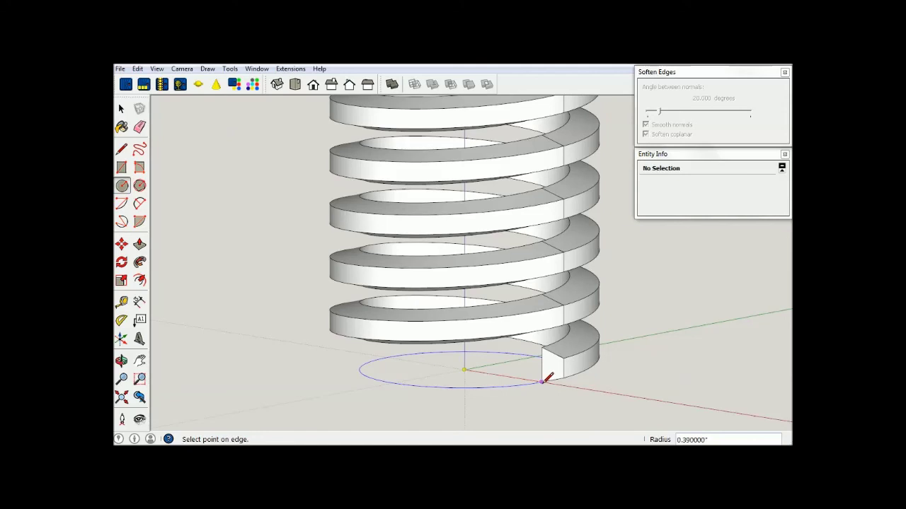
pyautogui.click(541, 381)
# Push/Pull the circle up about 2.53 inches through the coil into a solid core
pyautogui.press('p')
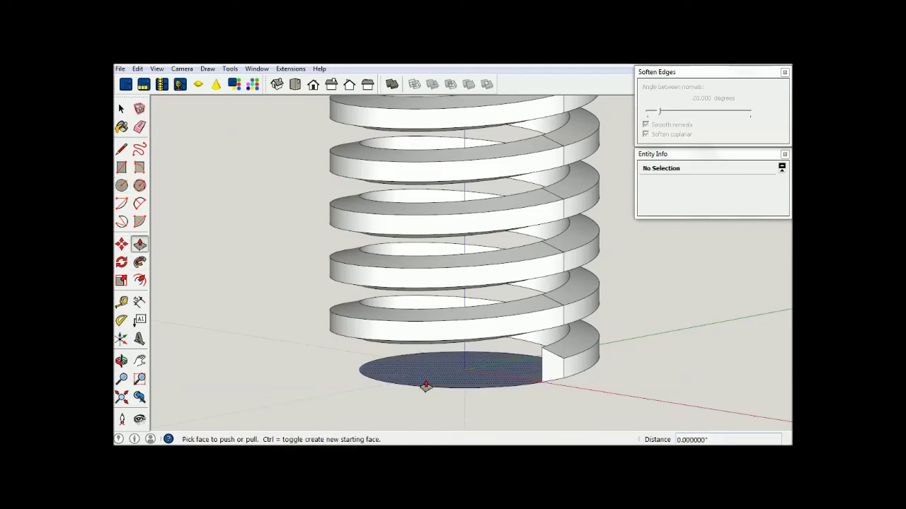
pyautogui.click(425, 386)
pyautogui.scroll(-2, 489, 338)
pyautogui.scroll(-2, 481, 354)
pyautogui.scroll(-2, 484, 346)
pyautogui.scroll(2, 505, 177)
pyautogui.scroll(1, 497, 125)
pyautogui.scroll(3, 491, 140)
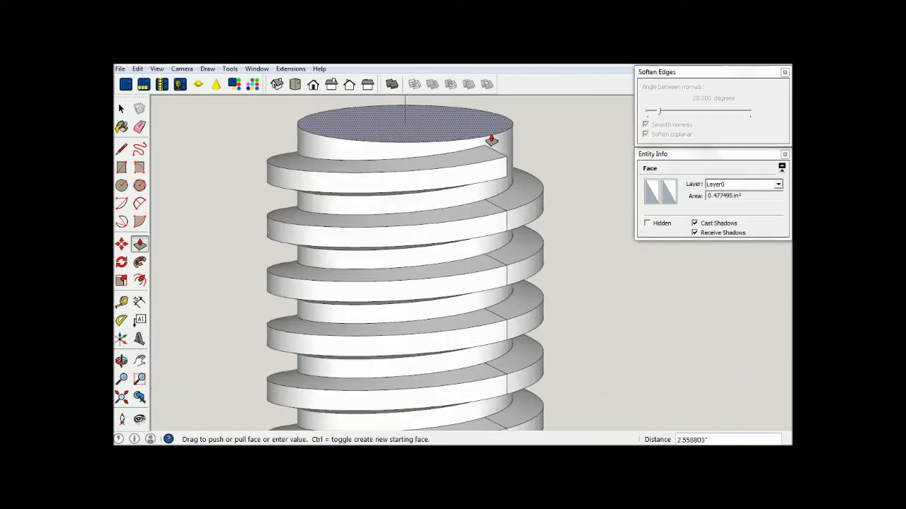
pyautogui.press('space')
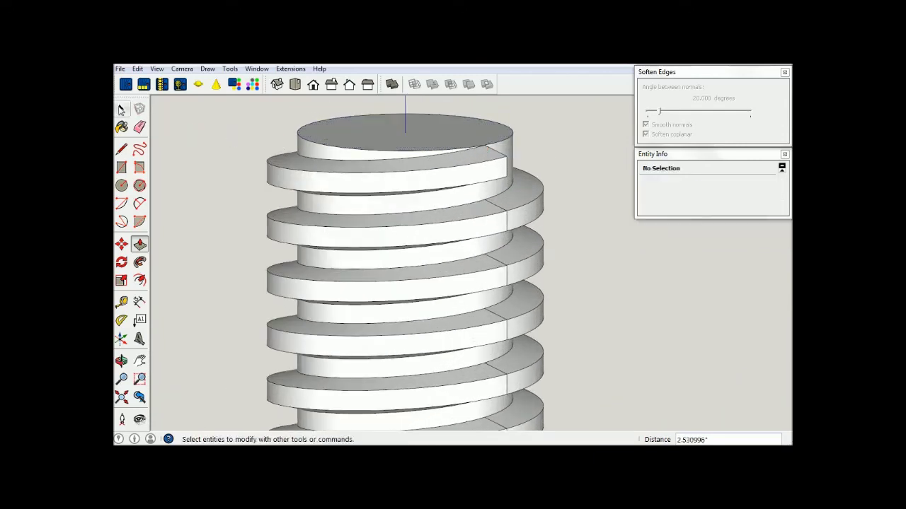
# Make the core cylinder its own group, then view the finished threaded rod from below
pyautogui.tripleClick(391, 149)
pyautogui.rightClick(391, 150)
pyautogui.moveTo(423, 273)
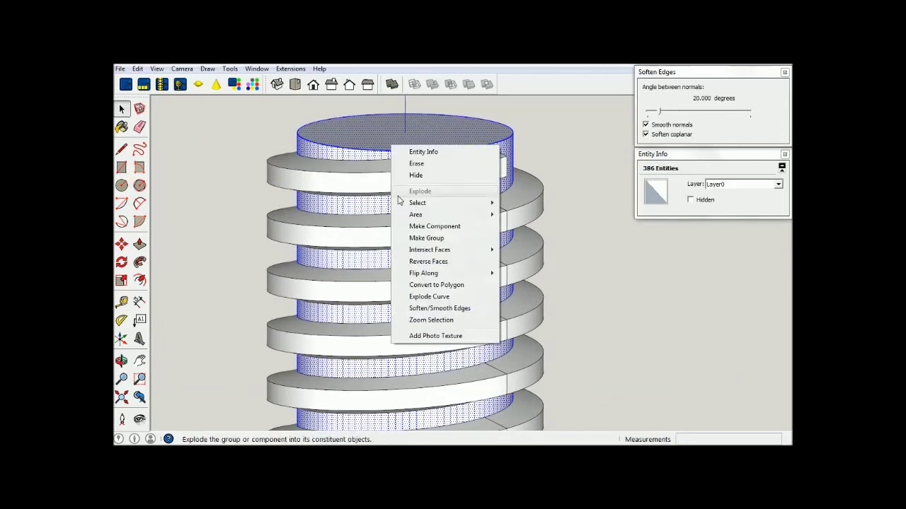
pyautogui.click(439, 244)
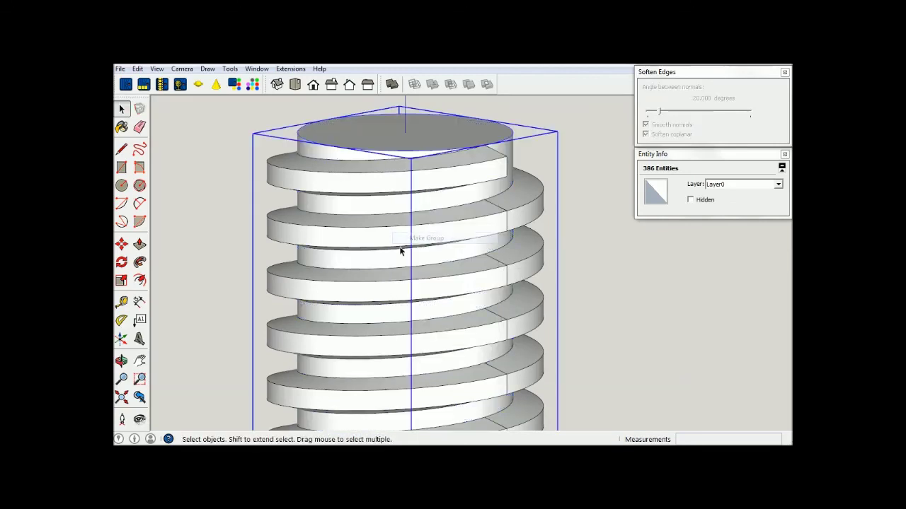
pyautogui.click(230, 249)
pyautogui.scroll(-4, 460, 246)
pyautogui.scroll(-3, 460, 246)
pyautogui.moveTo(461, 244)
pyautogui.mouseDown(button='middle')
pyautogui.moveTo(459, 284)
pyautogui.moveTo(380, 415)
pyautogui.mouseUp(button='middle')
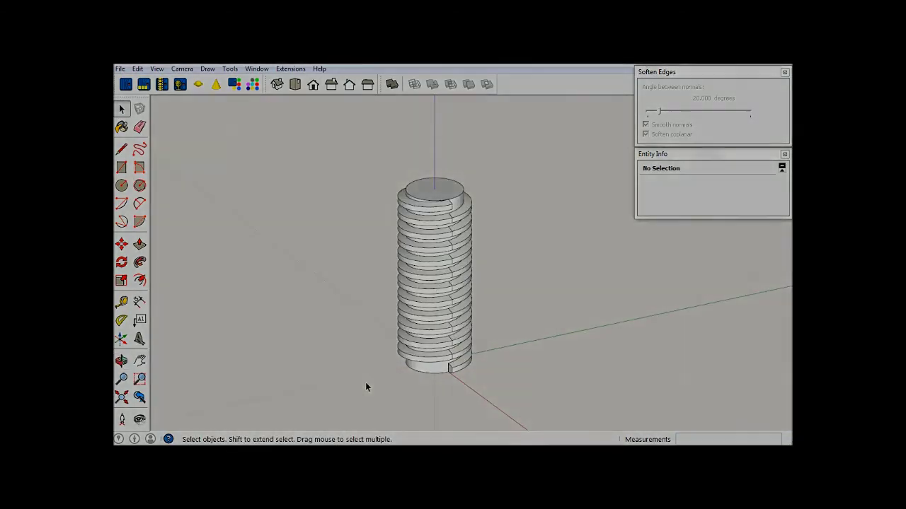